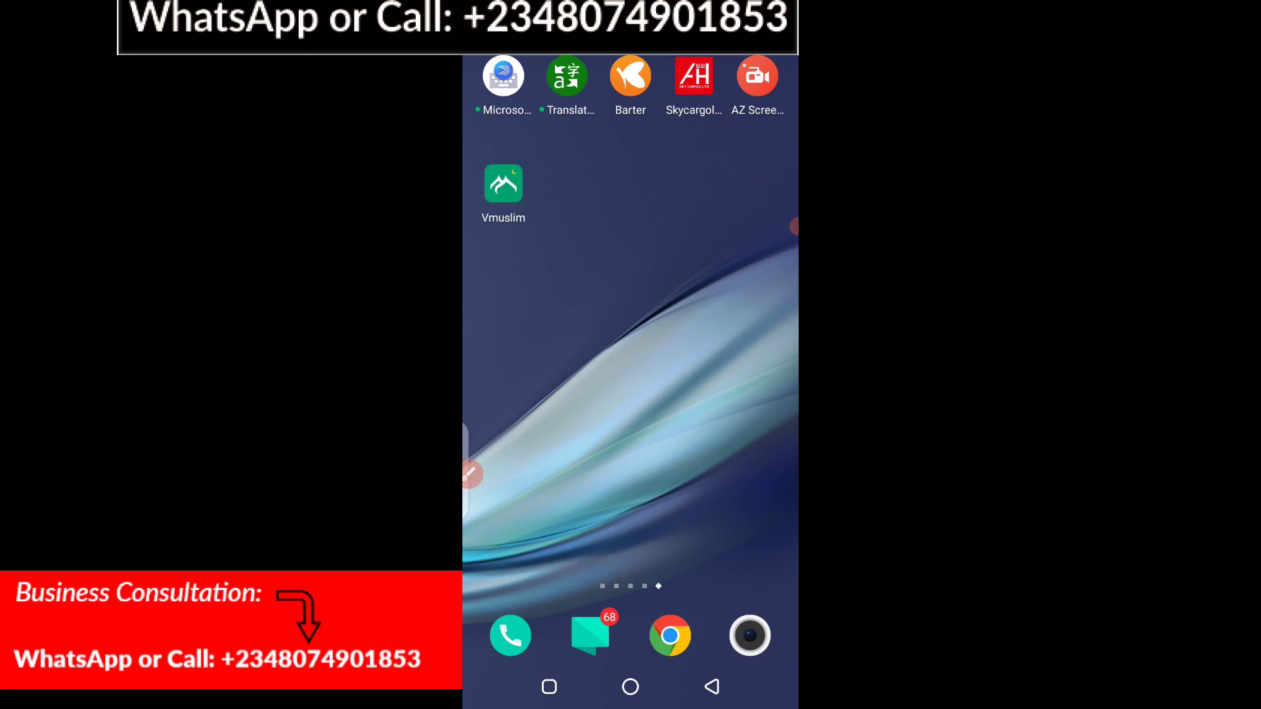
Step: Swipe to the previous home screen page and launch the Alipay app
drag(532, 394, 749, 394)
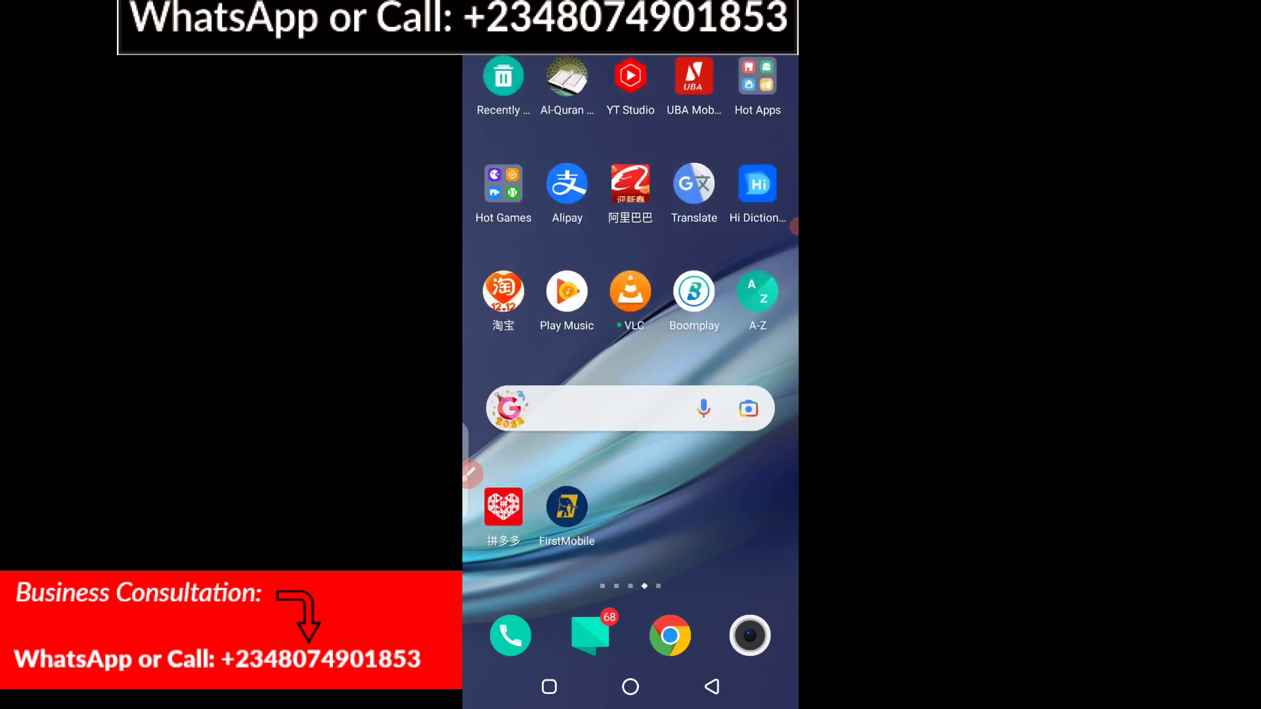
click(795, 227)
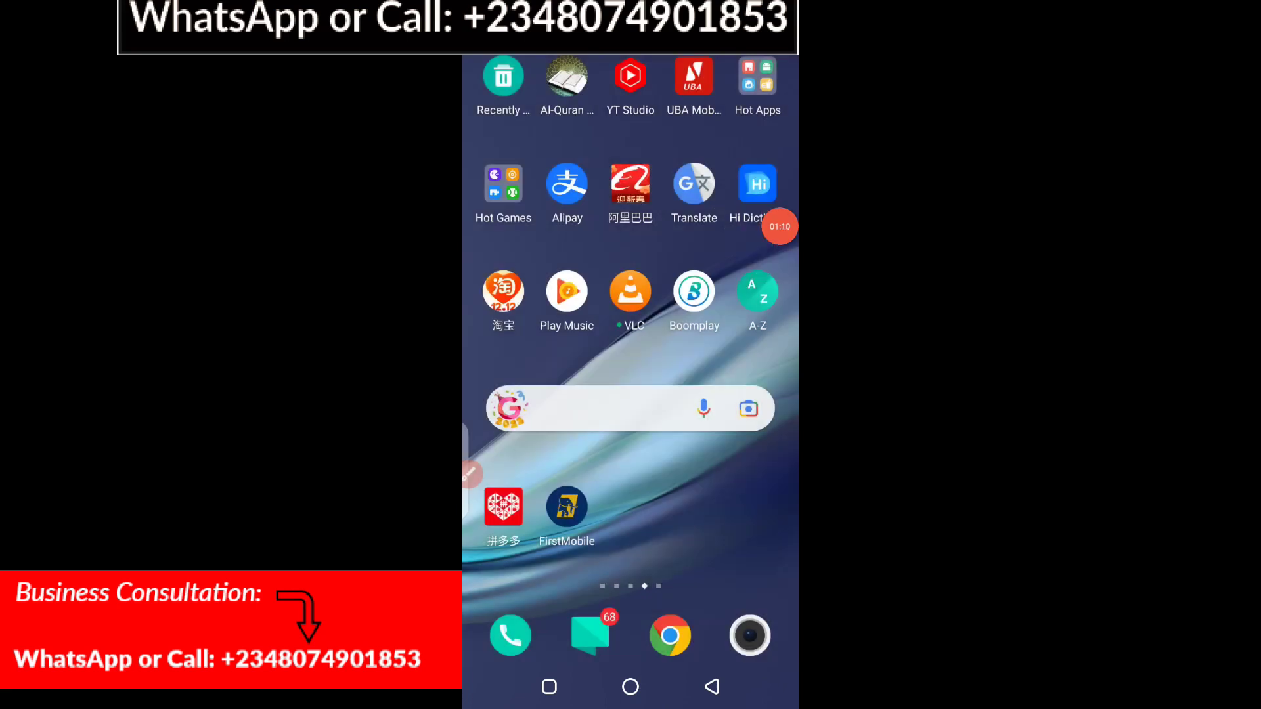
click(471, 474)
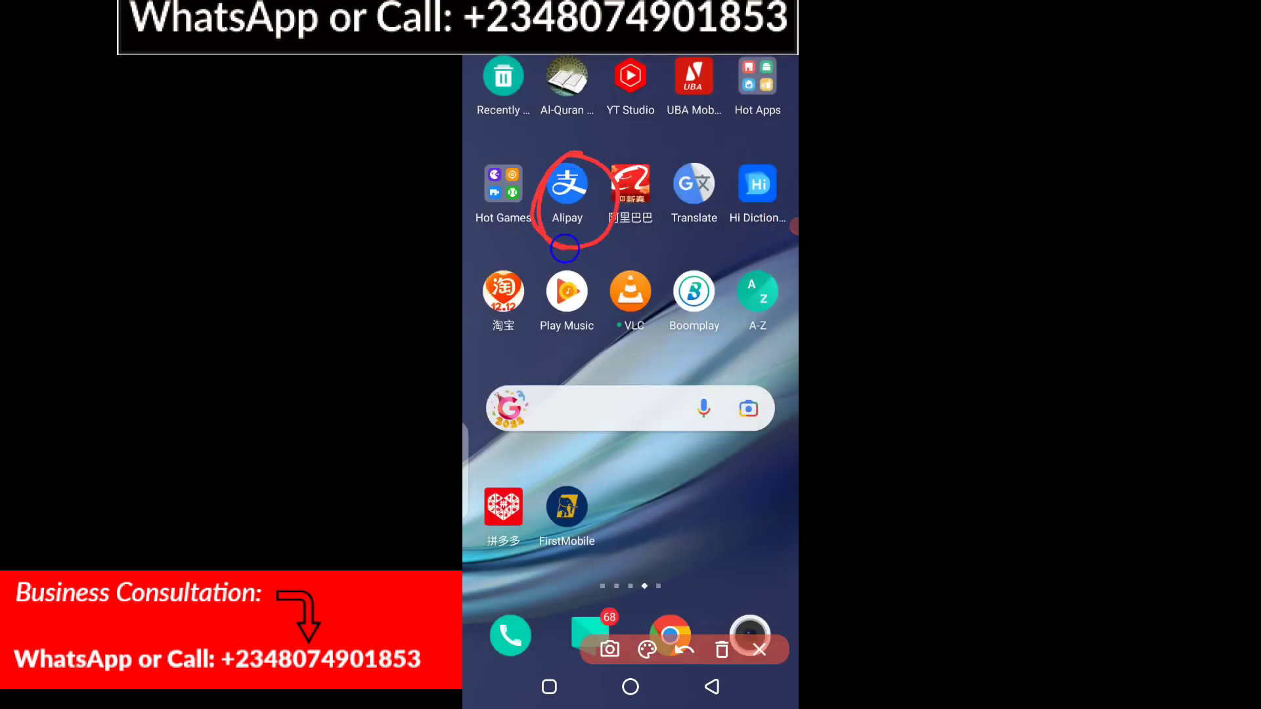
drag(590, 157, 556, 163)
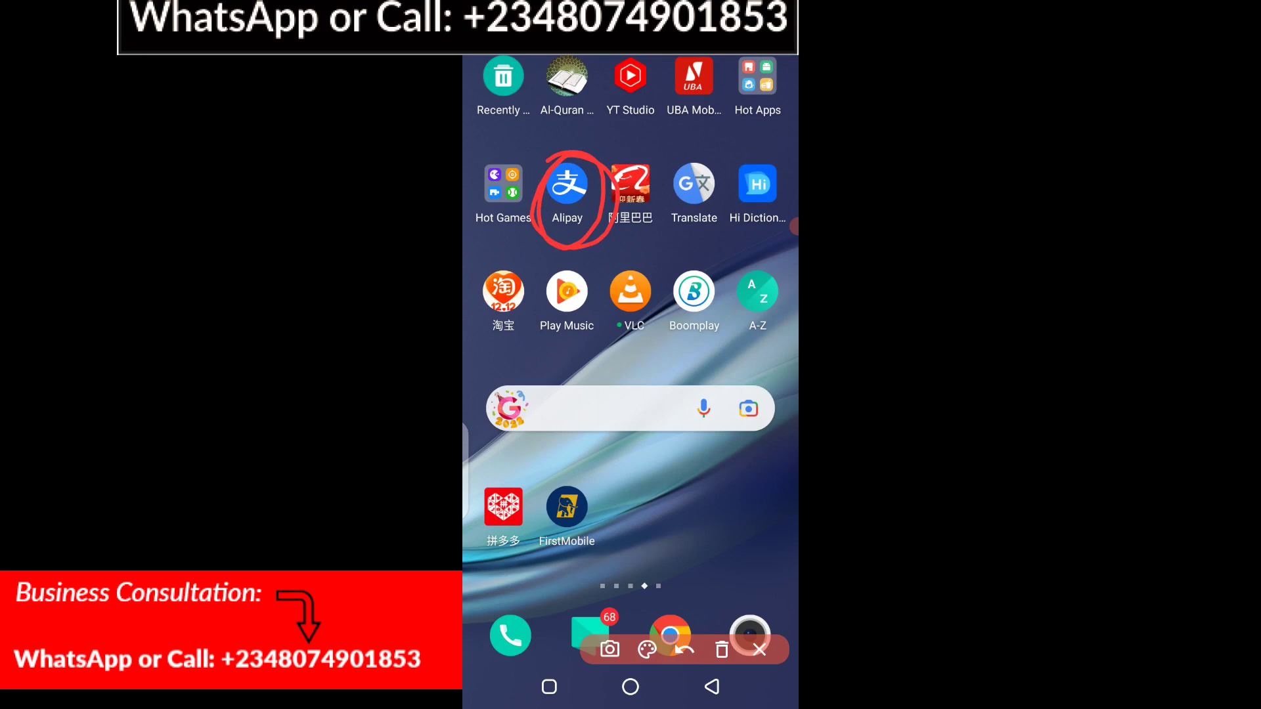
click(760, 649)
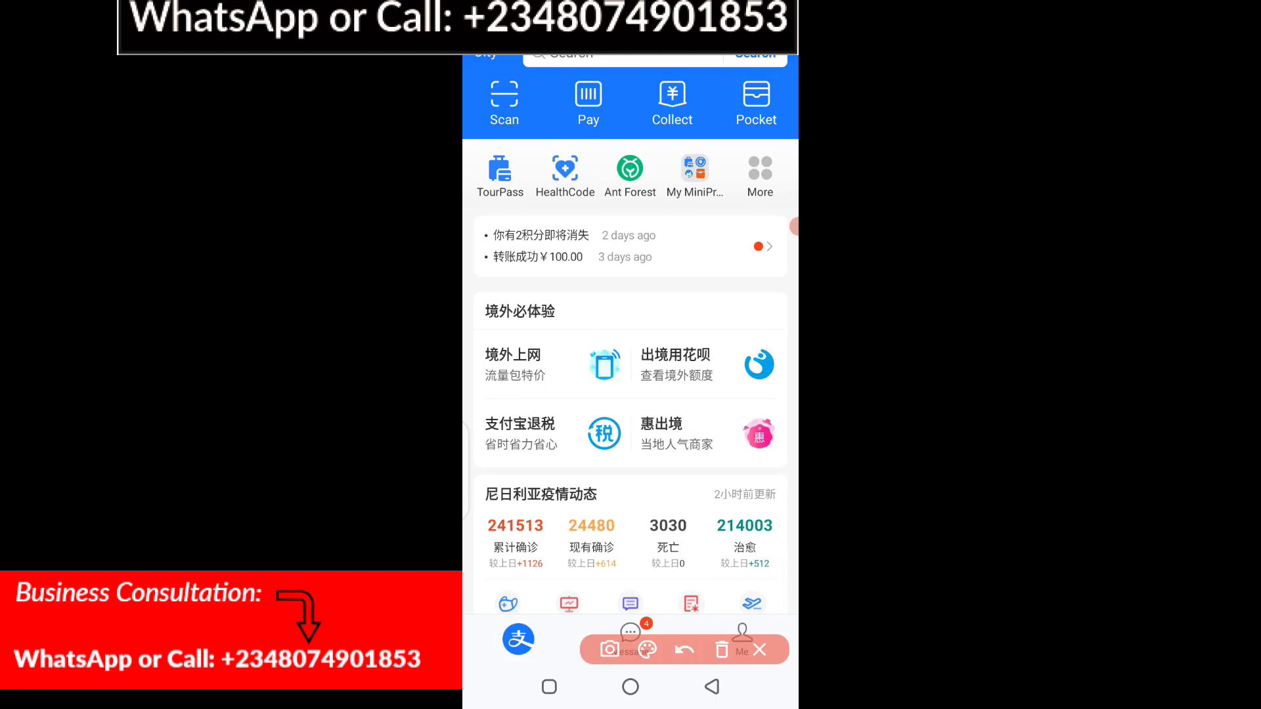
Step: Go to Alipay's Me tab to show the personal account page
drag(769, 611, 724, 619)
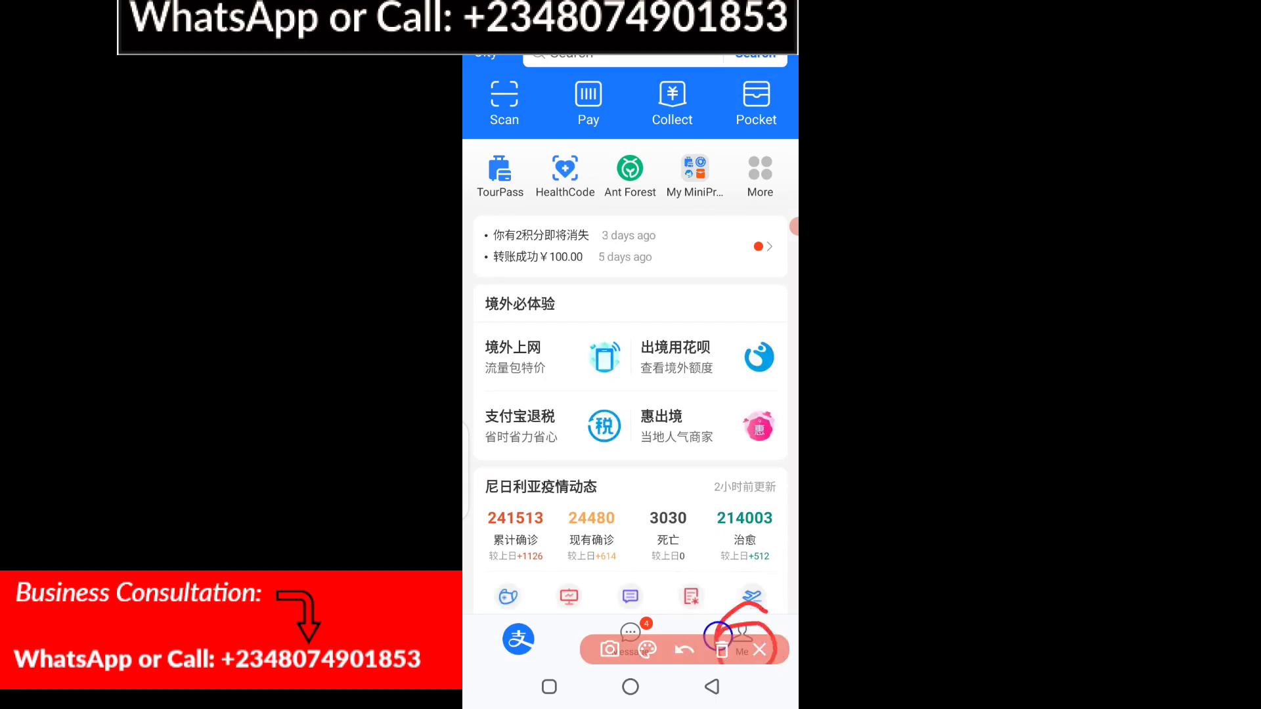
drag(738, 631, 779, 659)
click(721, 650)
click(760, 651)
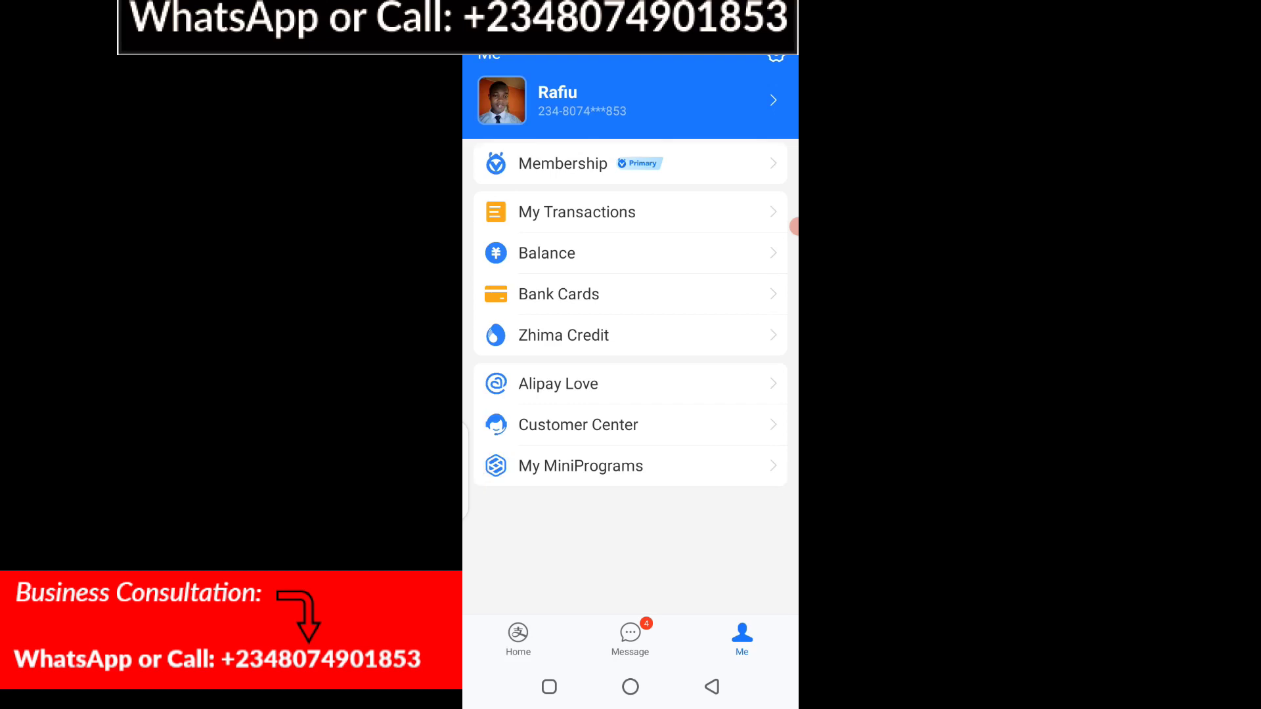
Step: Open Settings through the gear icon at the top right of the Me page
click(685, 649)
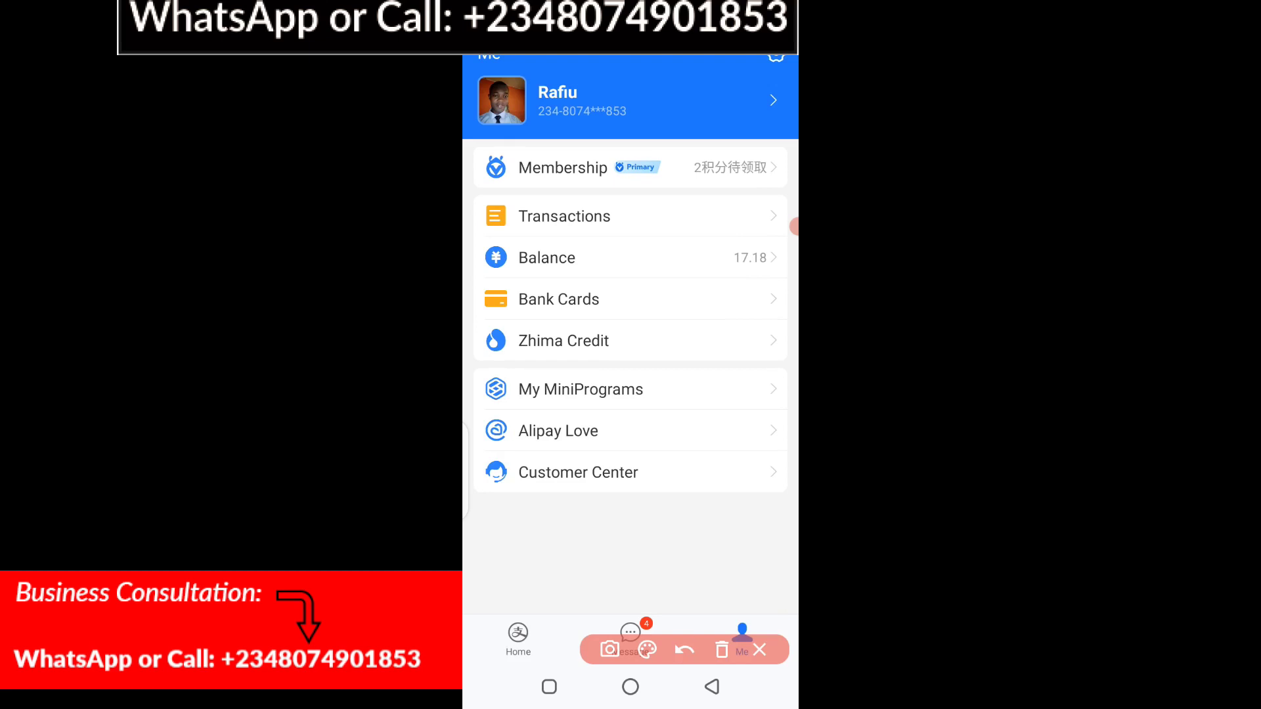
drag(758, 58, 781, 69)
drag(778, 60, 759, 77)
click(722, 650)
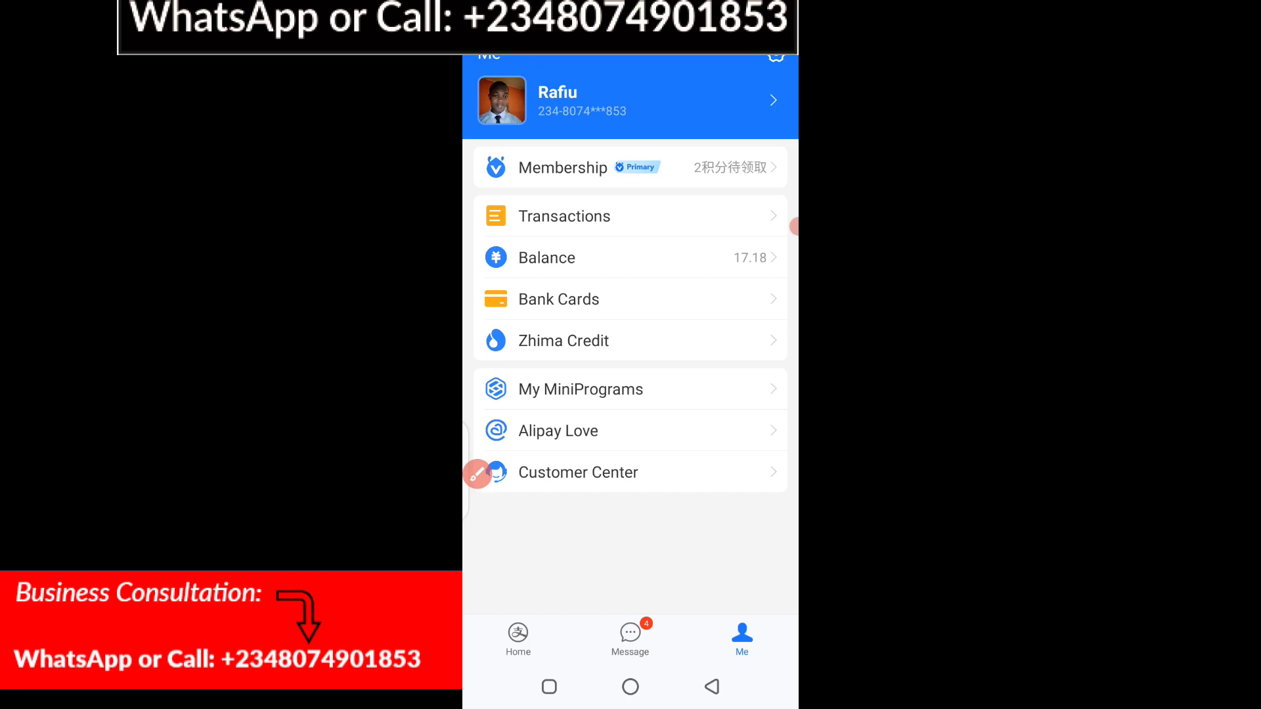
click(777, 56)
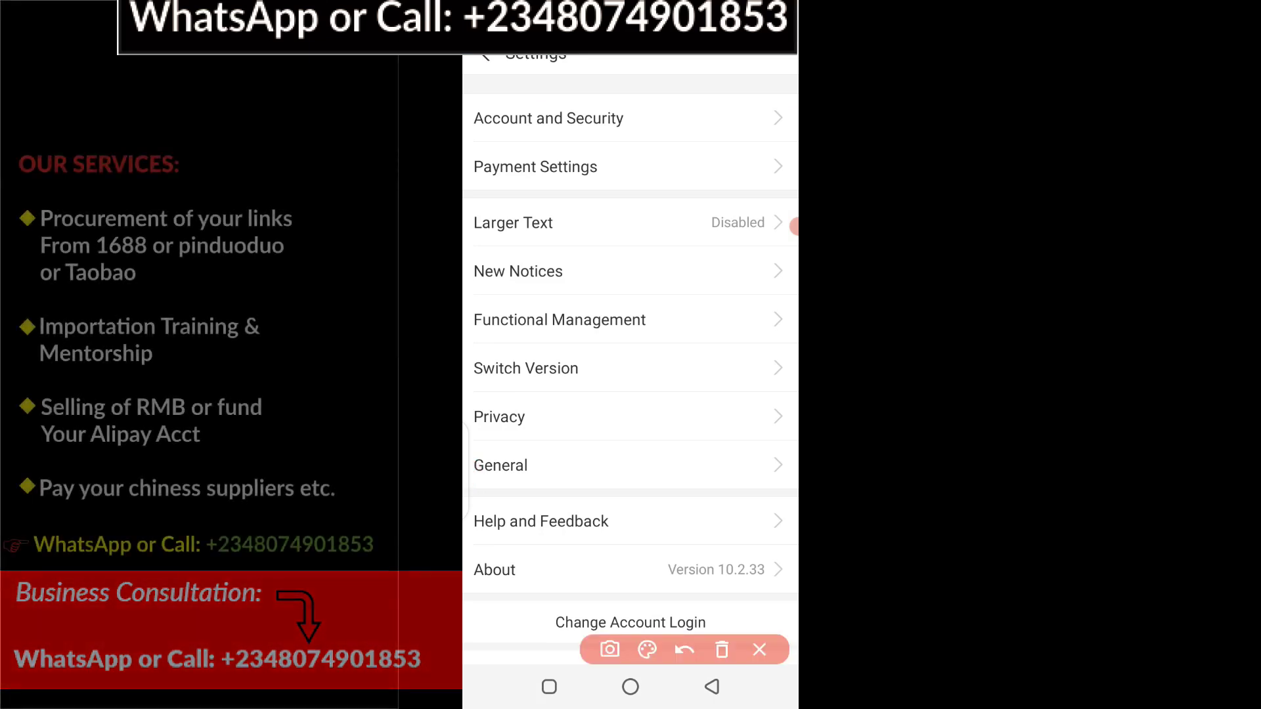
mouse_move(608, 349)
mouse_down()
mouse_move(519, 399)
mouse_move(621, 361)
mouse_up()
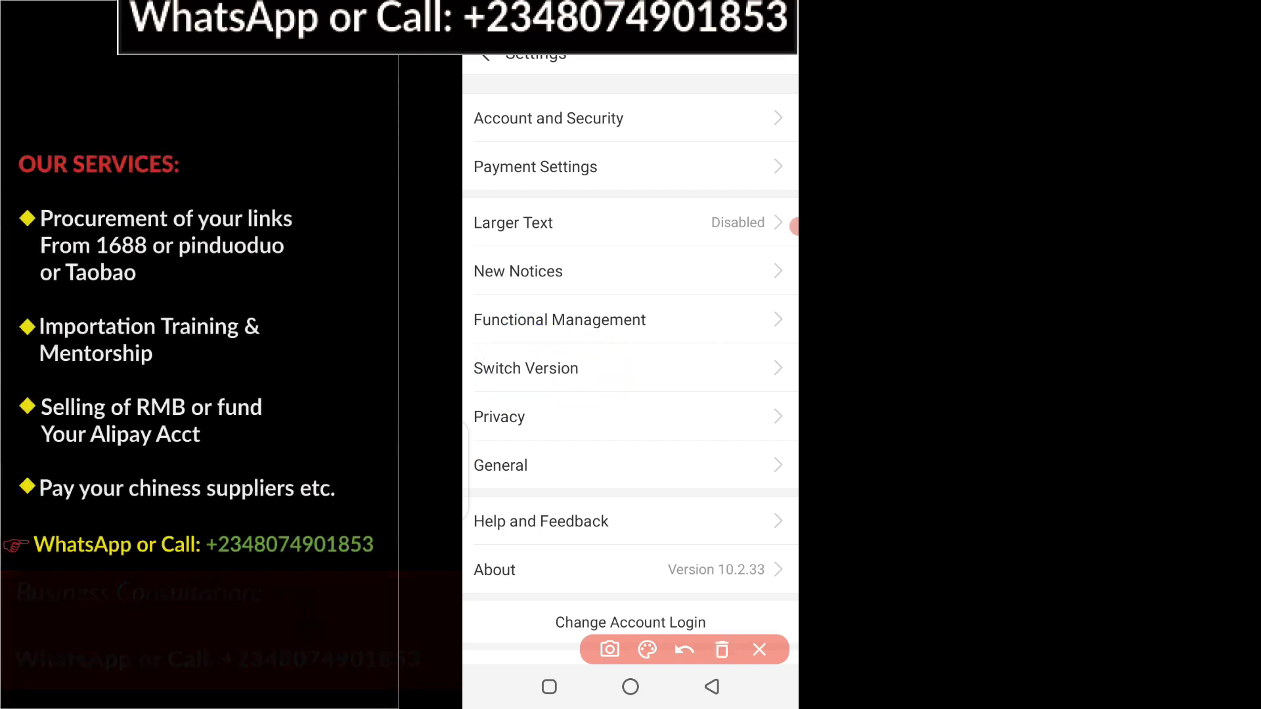
click(477, 474)
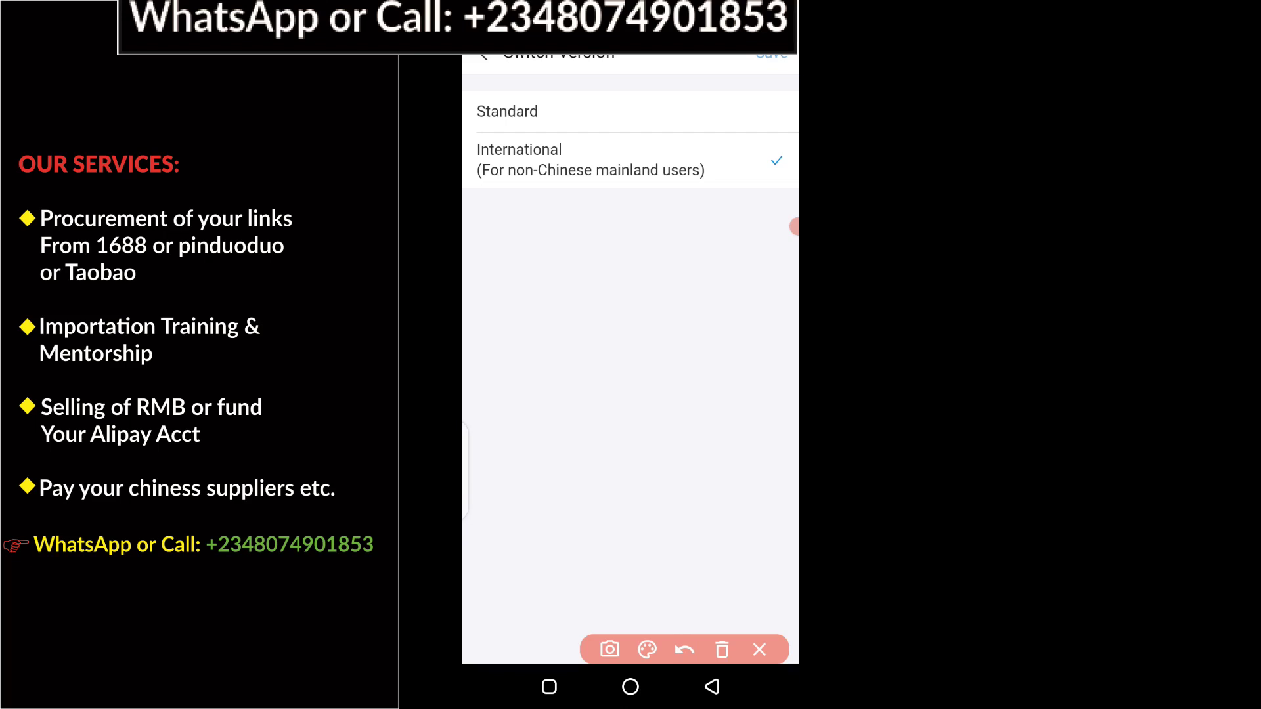
Step: On the Switch Version page, keep International (for non-Chinese mainland users) selected
mouse_move(662, 133)
mouse_down()
mouse_move(562, 125)
mouse_move(473, 155)
mouse_move(583, 201)
mouse_move(746, 174)
mouse_move(677, 129)
mouse_move(650, 128)
mouse_up()
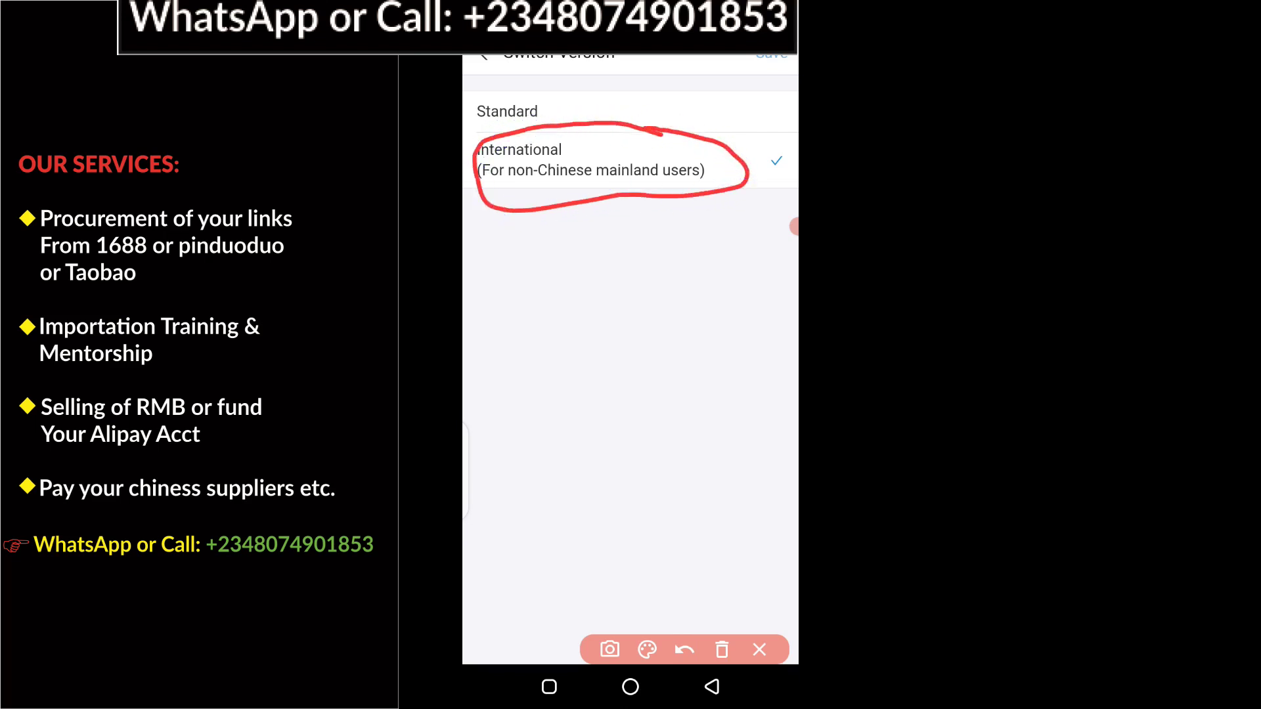
mouse_move(571, 93)
mouse_down()
mouse_move(499, 90)
mouse_move(535, 119)
mouse_move(533, 91)
mouse_up()
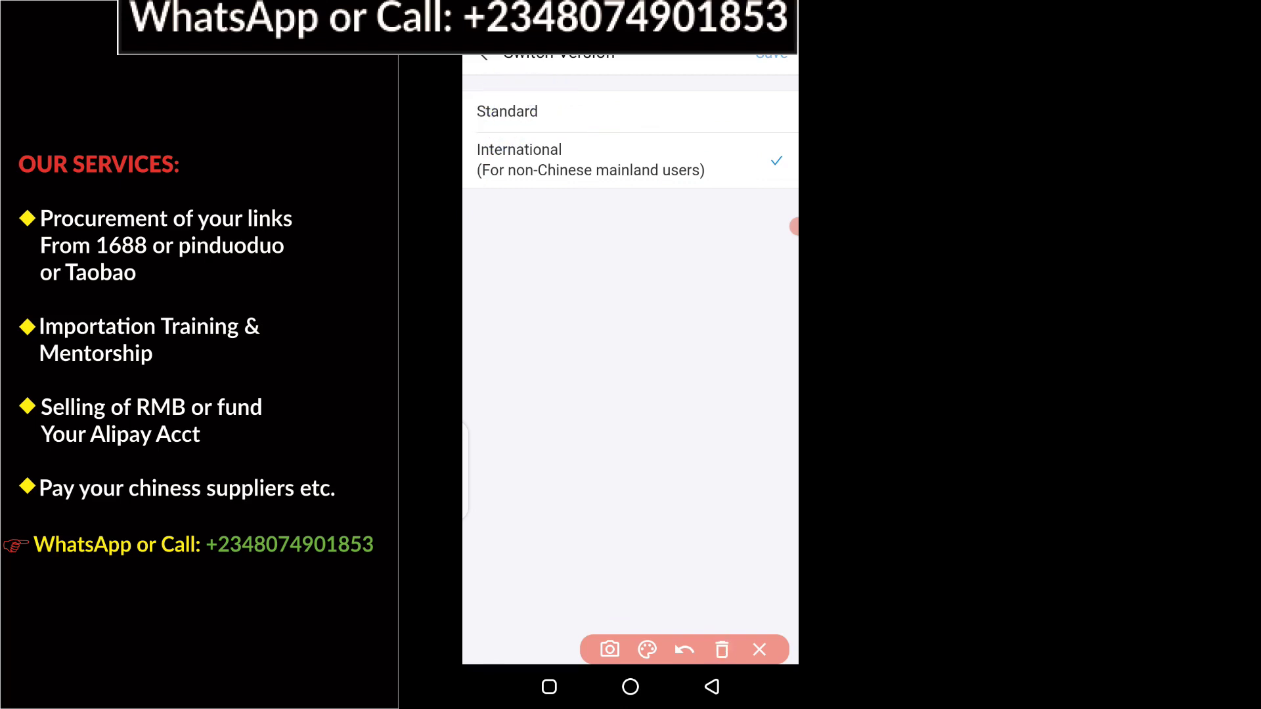
mouse_move(551, 115)
mouse_down()
mouse_move(612, 105)
mouse_move(635, 143)
mouse_move(690, 155)
mouse_move(731, 146)
mouse_move(765, 192)
mouse_move(778, 131)
mouse_up()
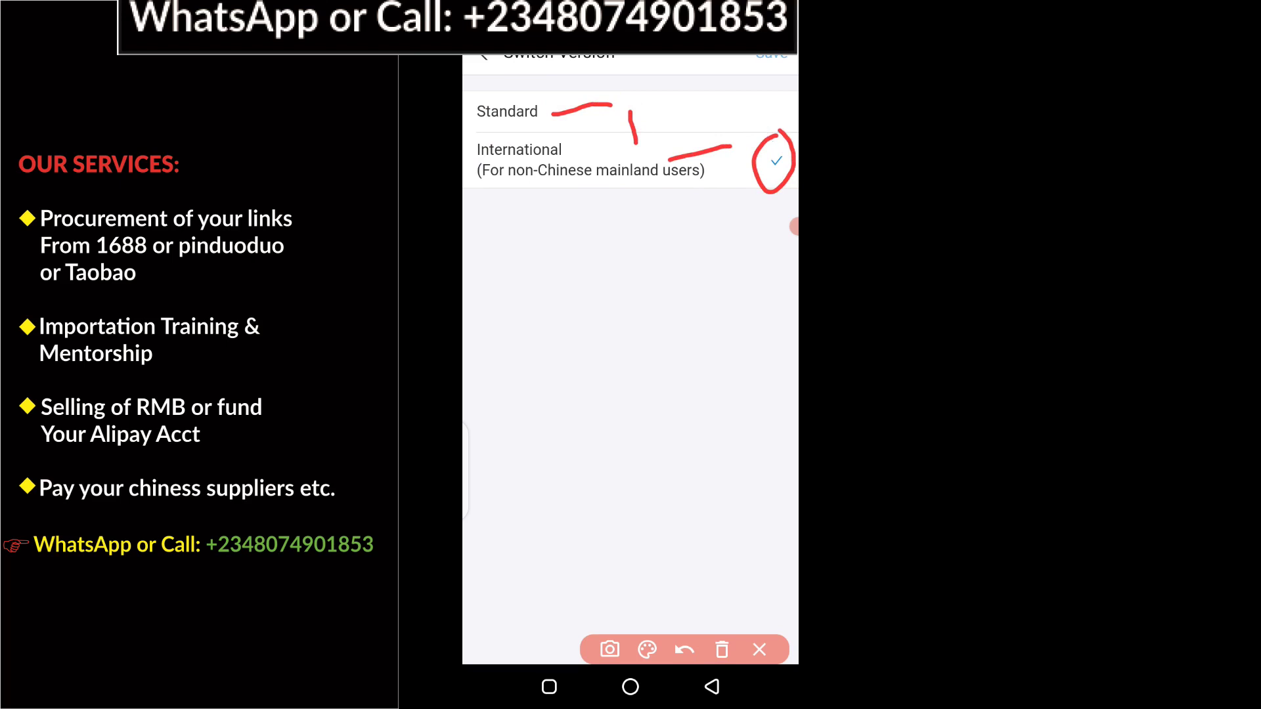
drag(779, 133, 785, 74)
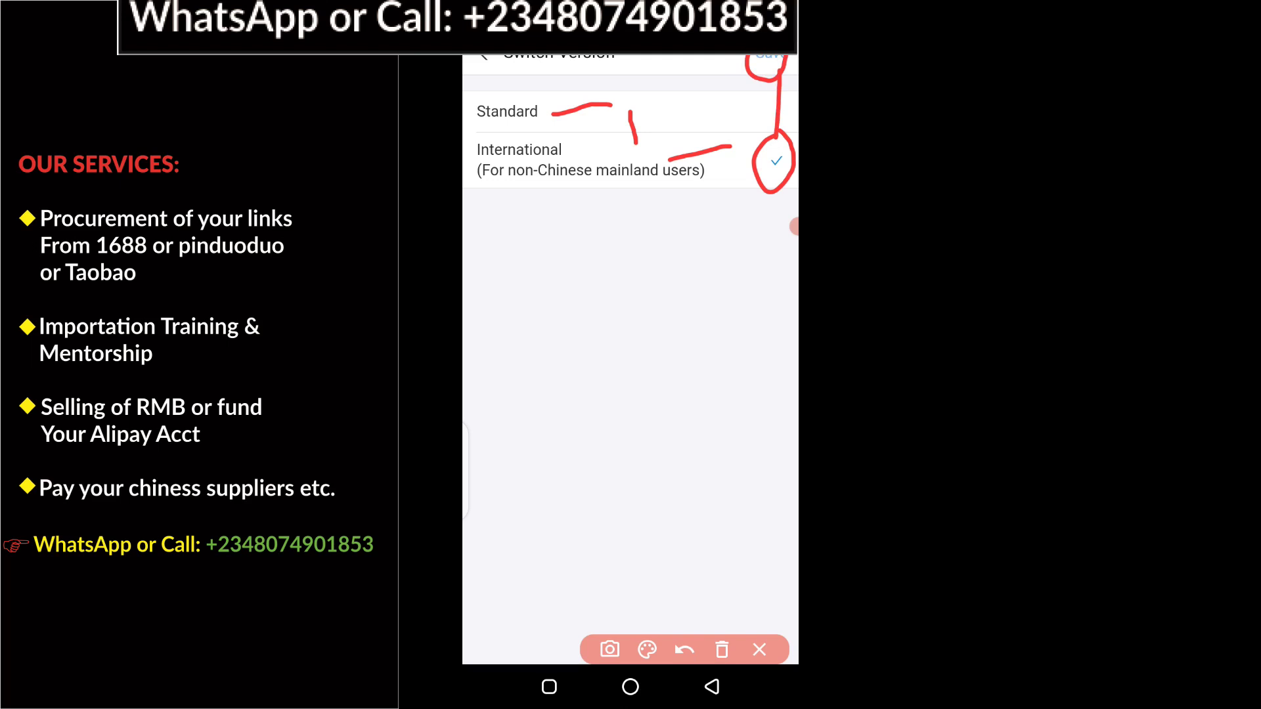